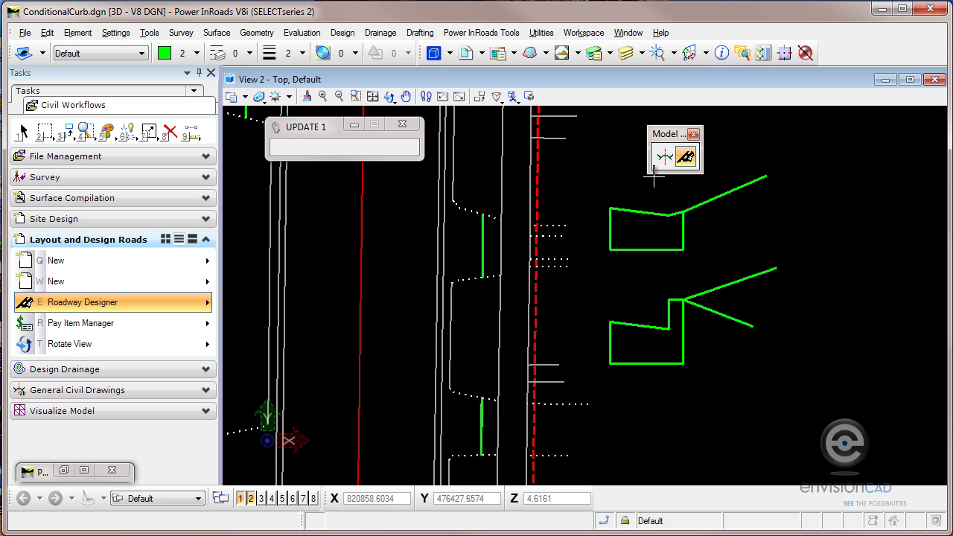
- Open the MSN_ConditionalCurb template with all components displayed and launch Test End Conditions
click(661, 157)
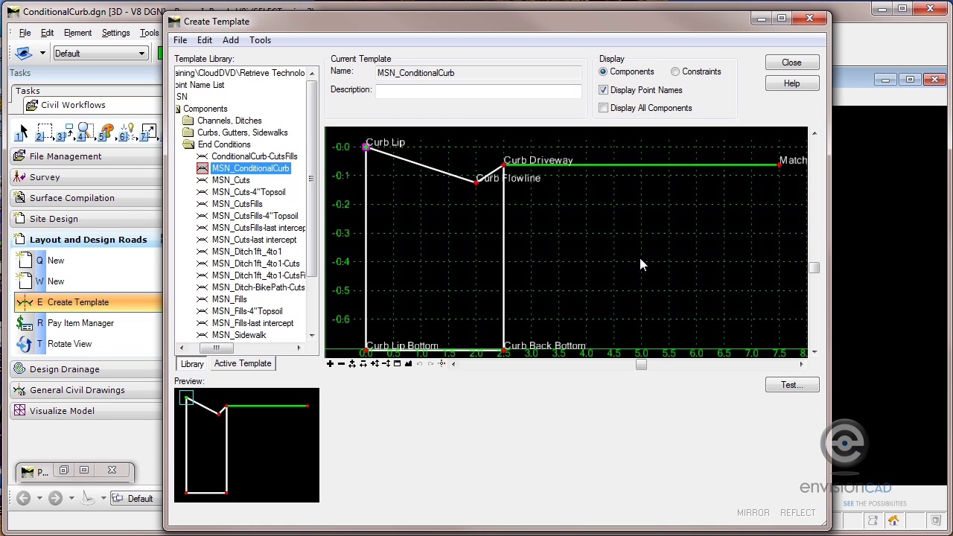
click(603, 108)
scroll(602, 221, down, 3)
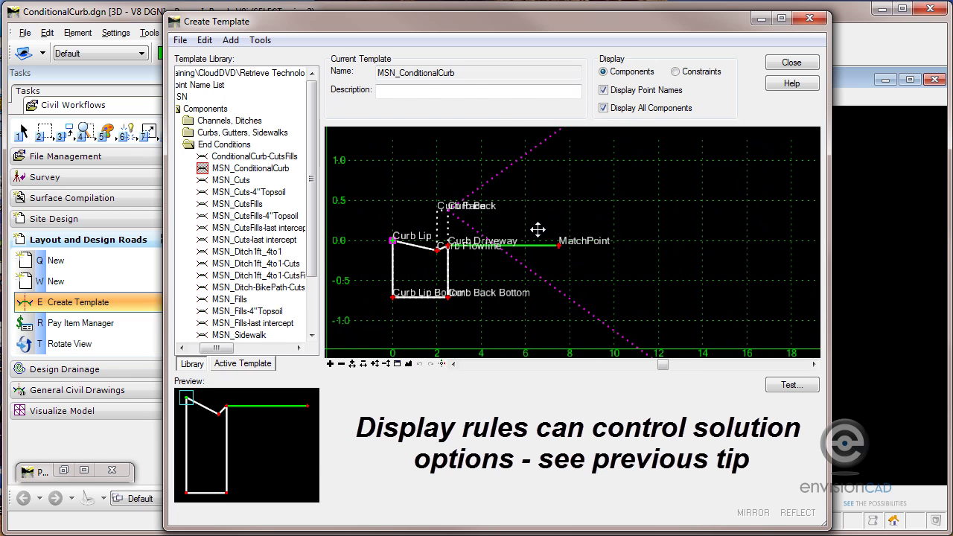
click(800, 387)
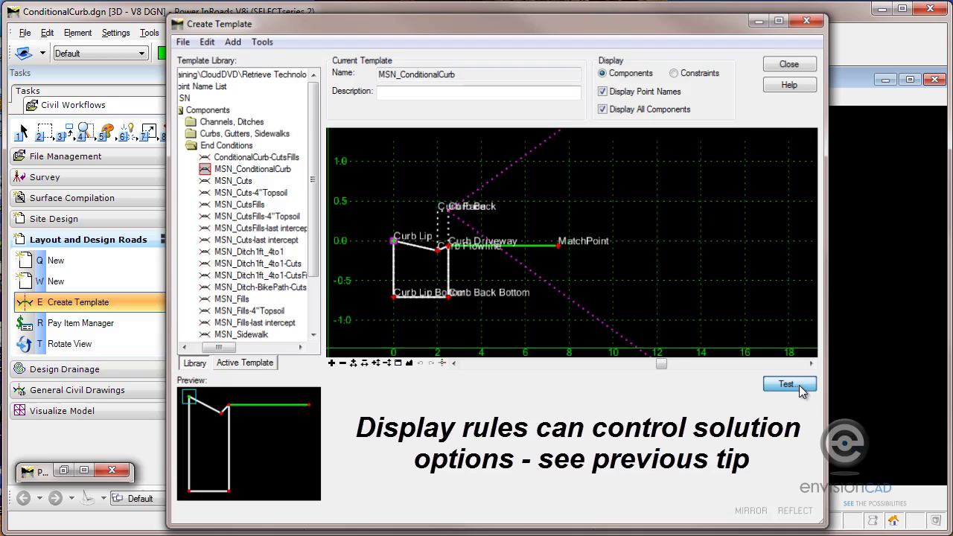
scroll(513, 194, down, 3)
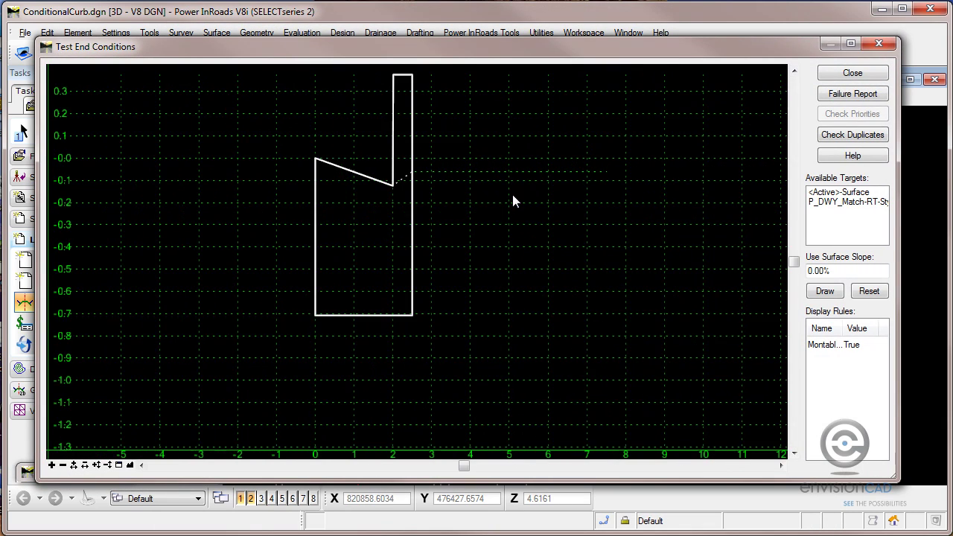
- Test-draw the curb end conditions against the P_DWY driveway target, then reset
click(844, 202)
click(825, 291)
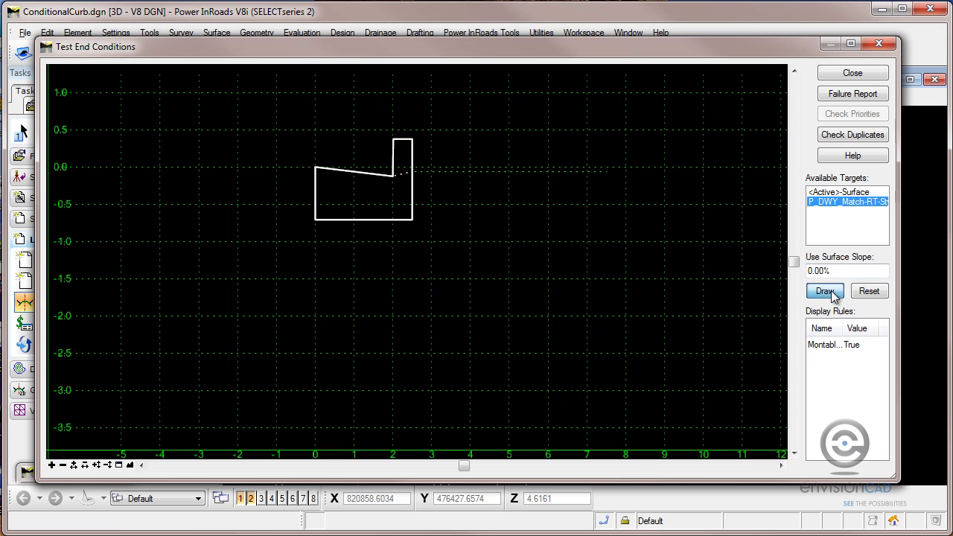
click(611, 133)
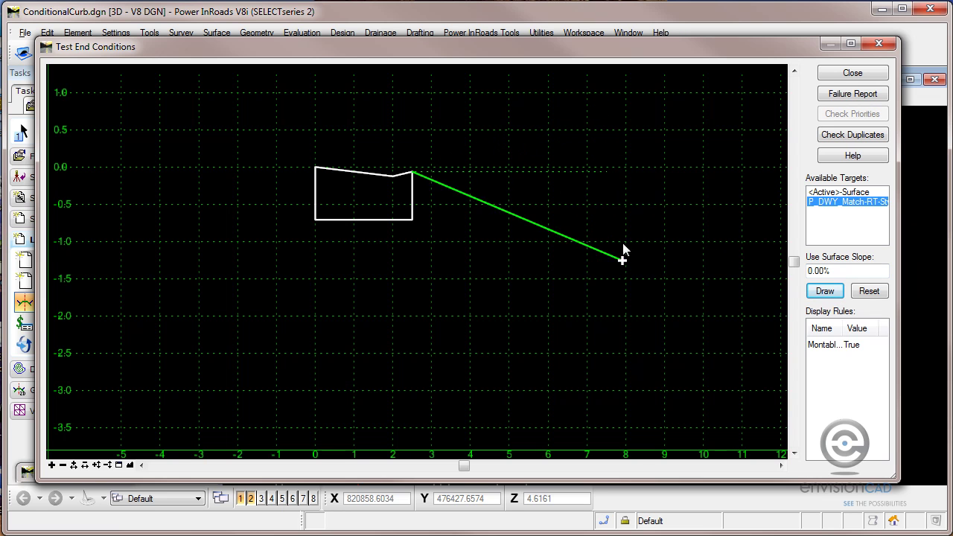
click(616, 131)
click(870, 292)
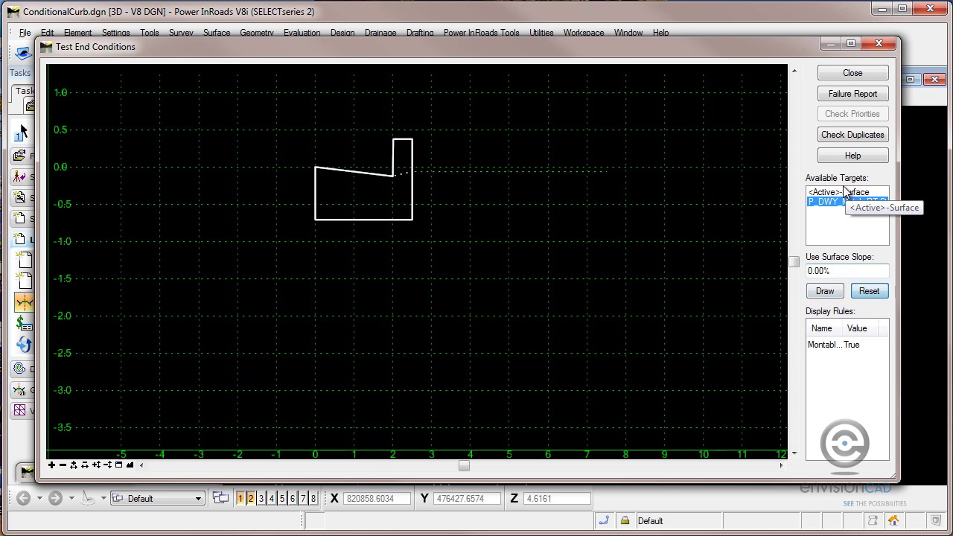
- Test-draw the curb against the <Active>-Surface target and close the test dialog
click(834, 192)
click(825, 291)
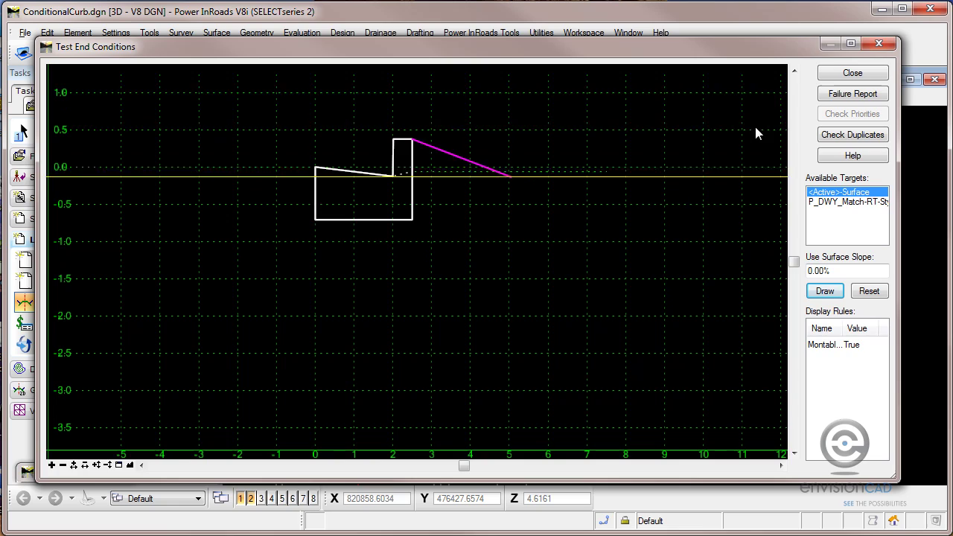
click(852, 72)
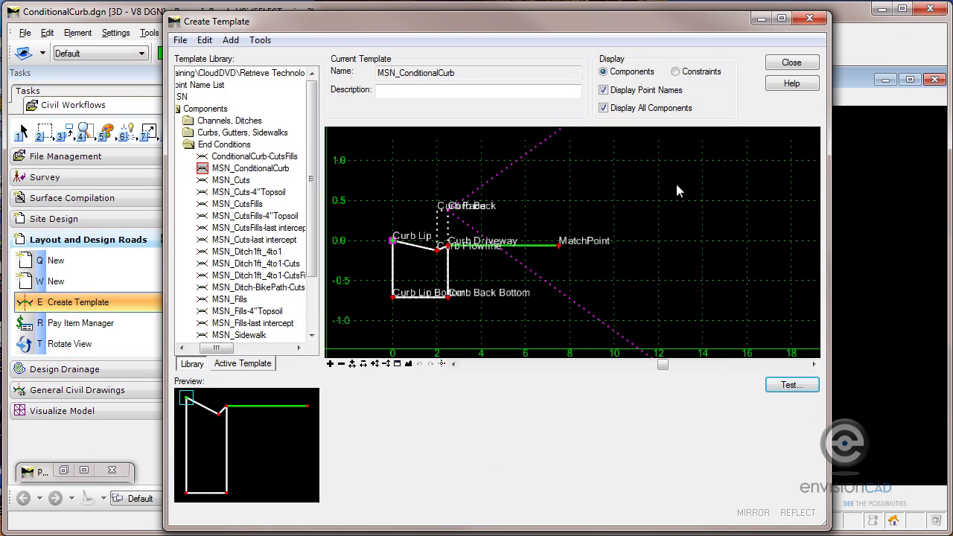
- Open Roadway Designer for the lawrence corridor and step to station 10+97.00 near the driveway
click(790, 66)
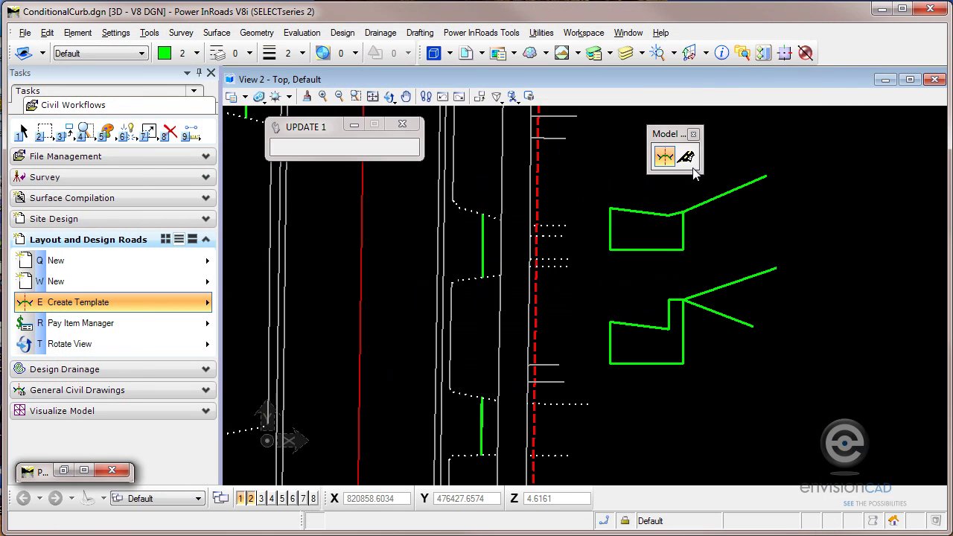
click(686, 157)
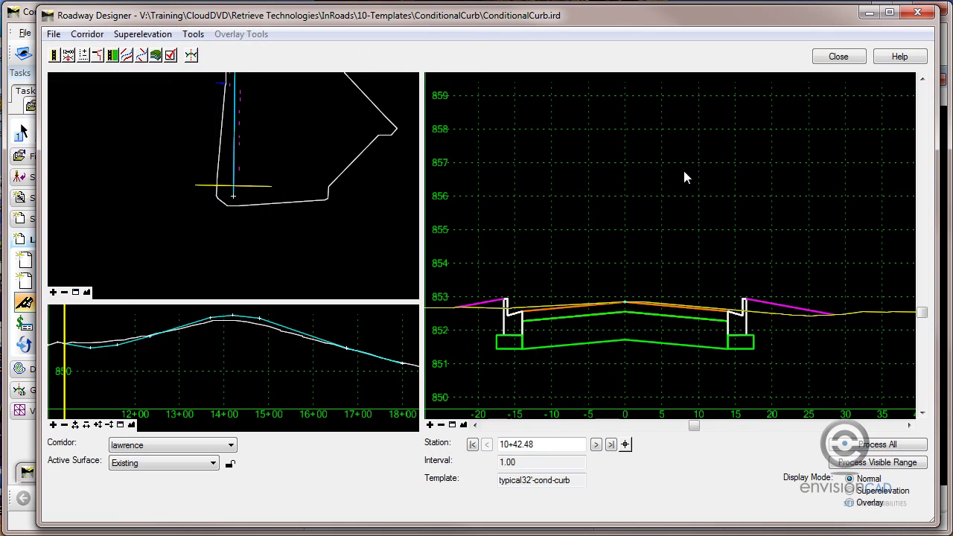
click(596, 445)
click(597, 445)
click(597, 445)
click(596, 445)
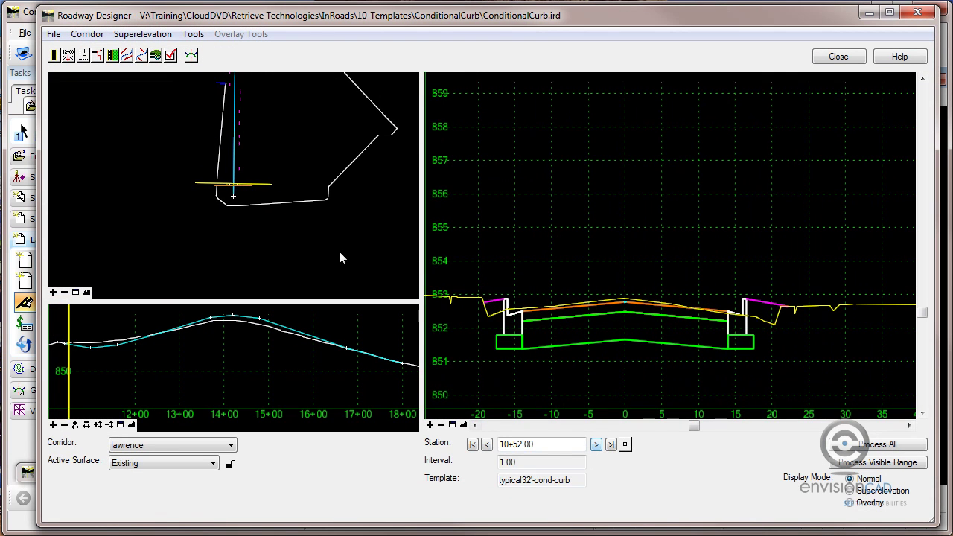
click(243, 171)
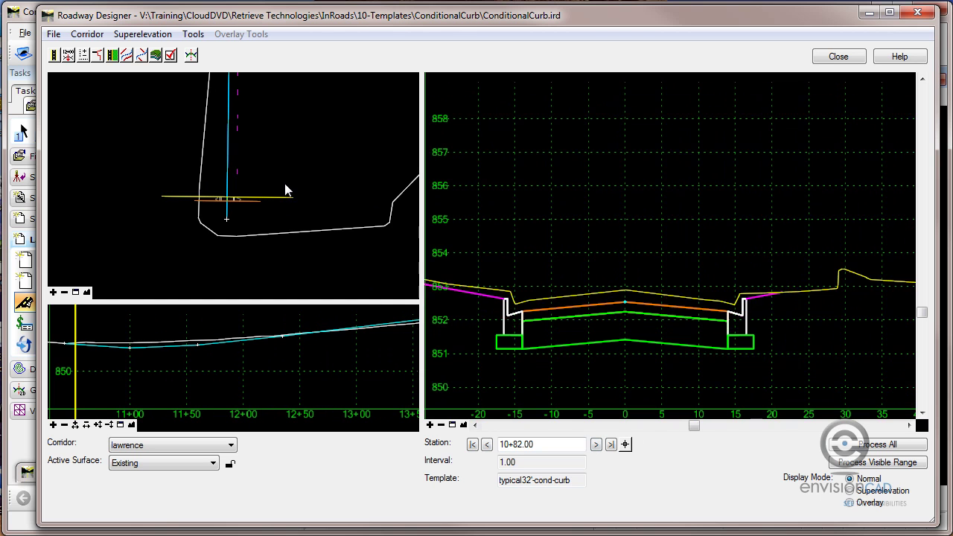
click(271, 177)
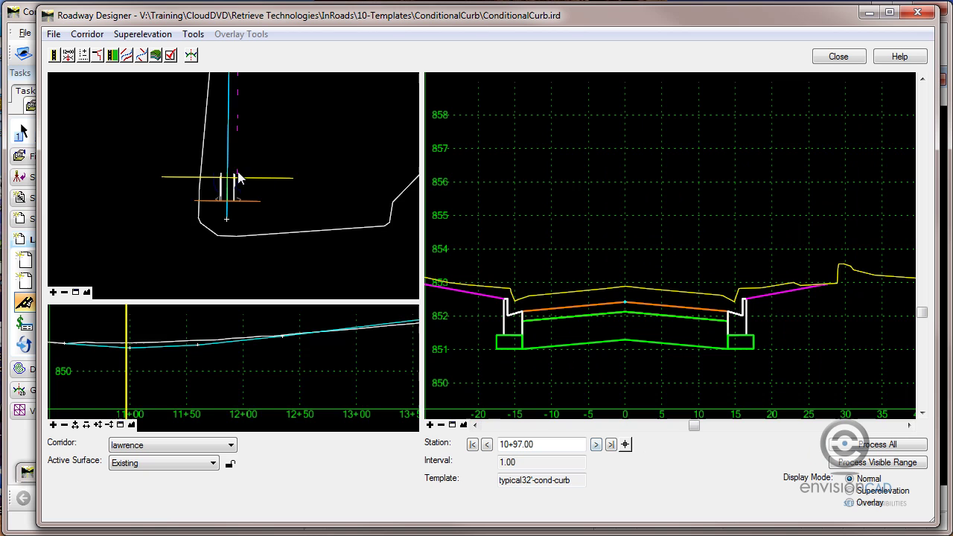
scroll(239, 176, up, 3)
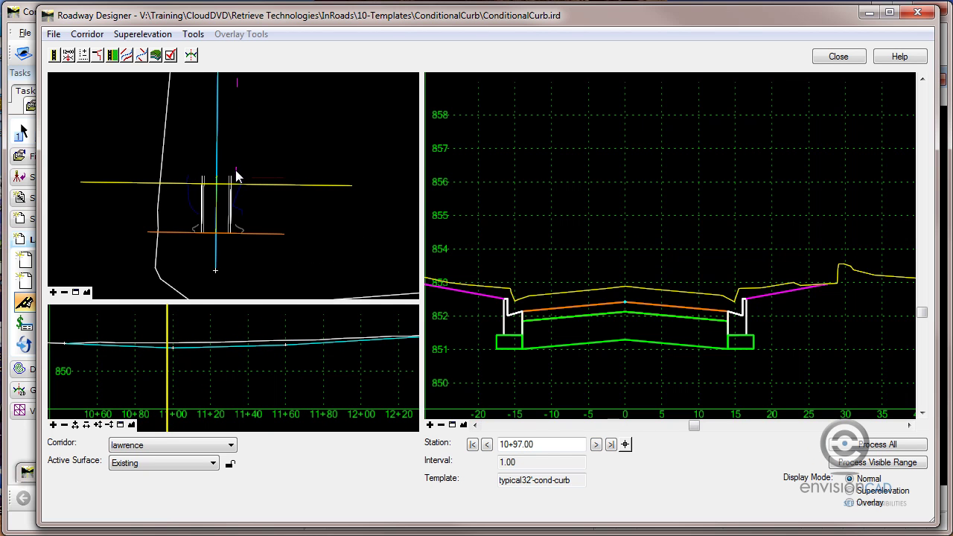
- Step the lawrence corridor forward to station 11+08.00 toward the driveway
click(595, 444)
click(596, 445)
click(596, 444)
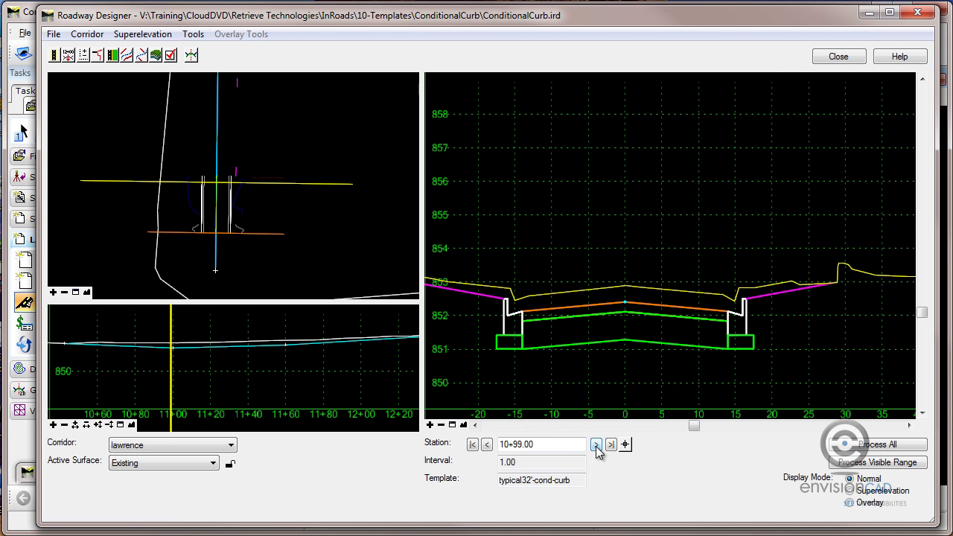
click(596, 444)
click(596, 444)
click(596, 444)
click(596, 445)
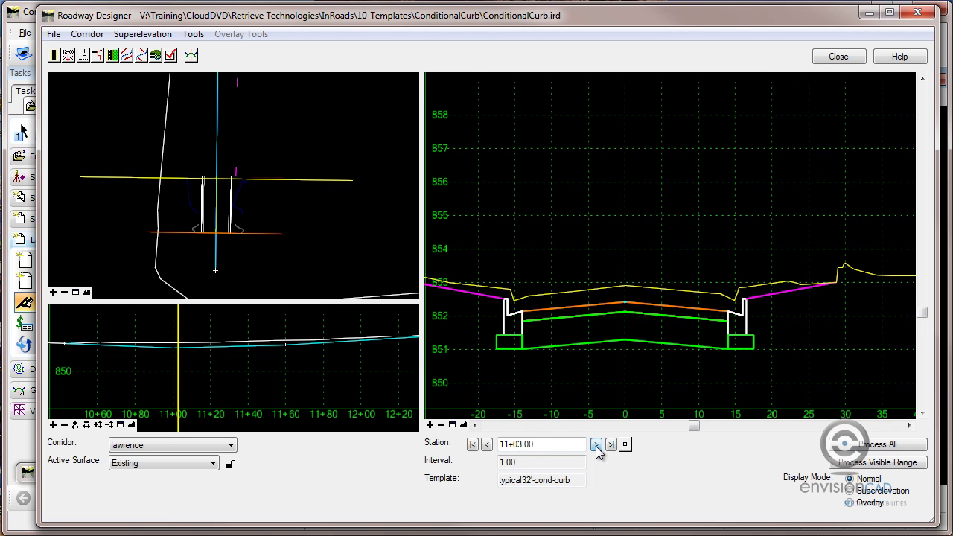
click(596, 445)
click(596, 445)
click(595, 445)
click(596, 444)
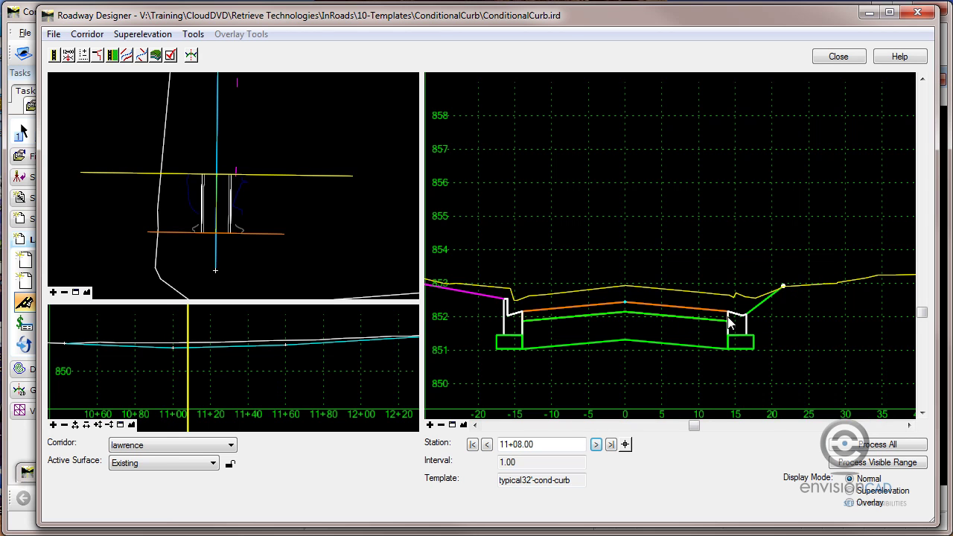
- Advance to station 11+11.00 to inspect the mountable curb, then close Roadway Designer
mouse_move(736, 320)
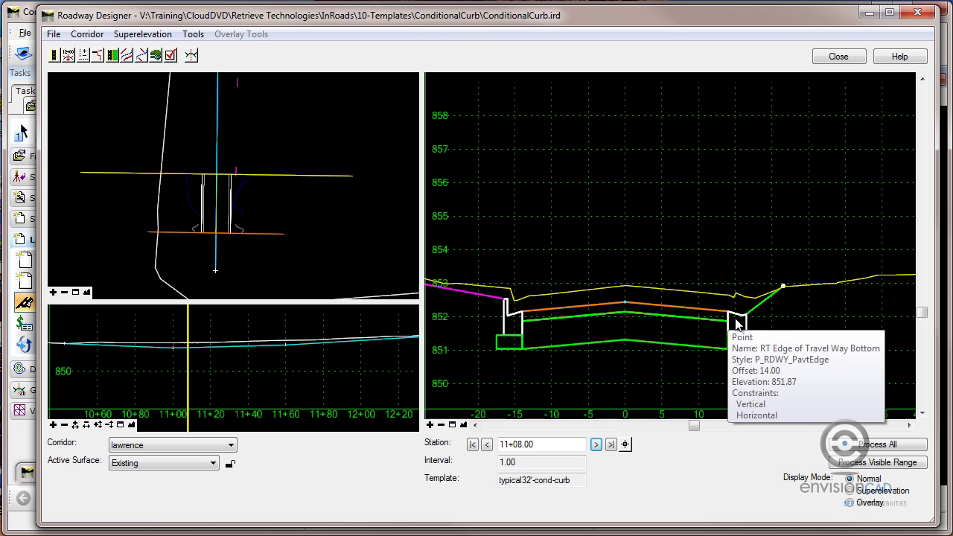
click(596, 445)
click(595, 445)
click(596, 445)
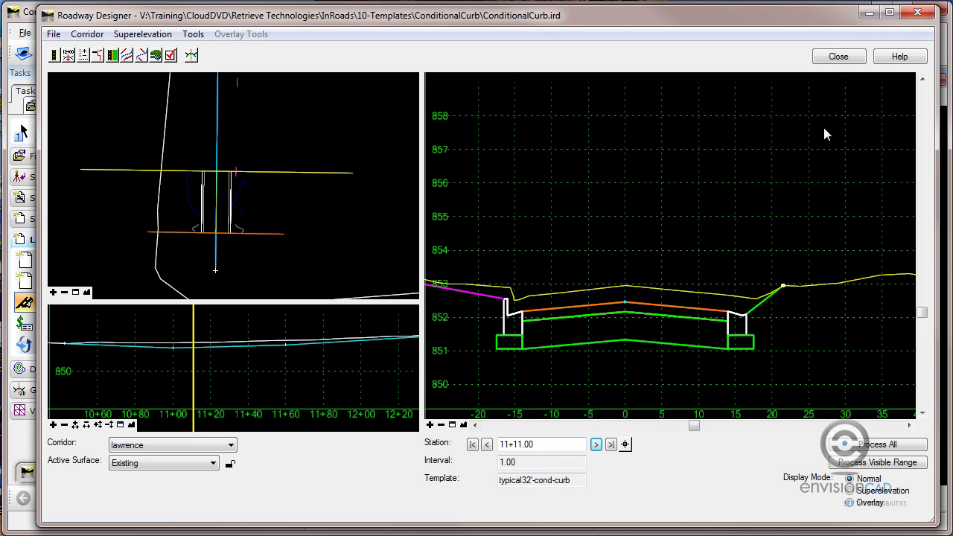
click(838, 57)
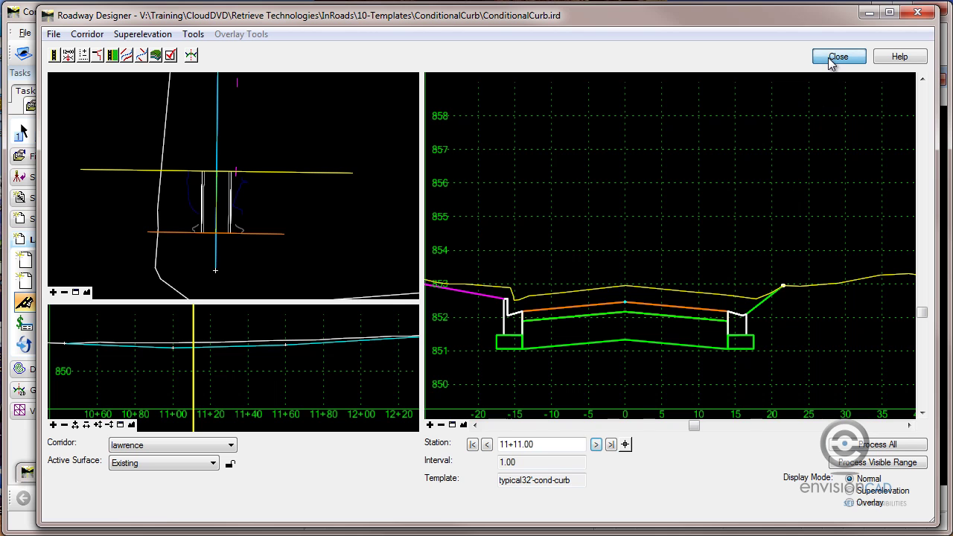
- Turn off View 2 so the rendered 3D view shows, and bring up the Rotate View options
click(250, 499)
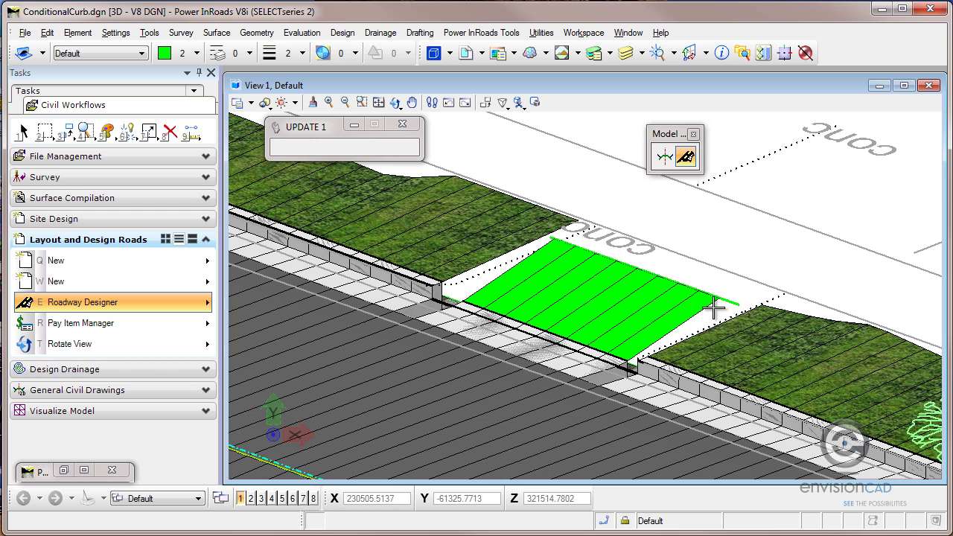
click(401, 107)
- Dynamically rotate View 1 to an oblique view looking down on the driveway curb drop
click(417, 121)
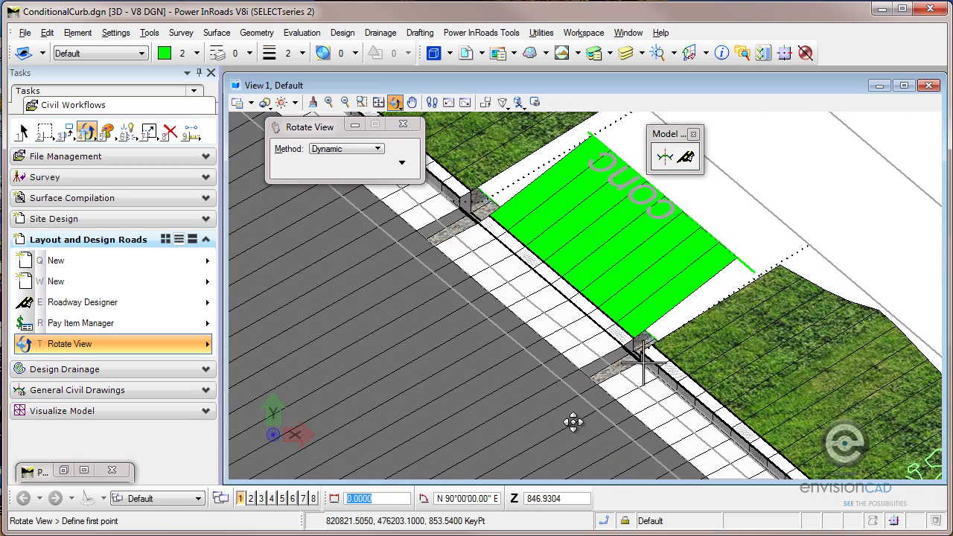
click(573, 419)
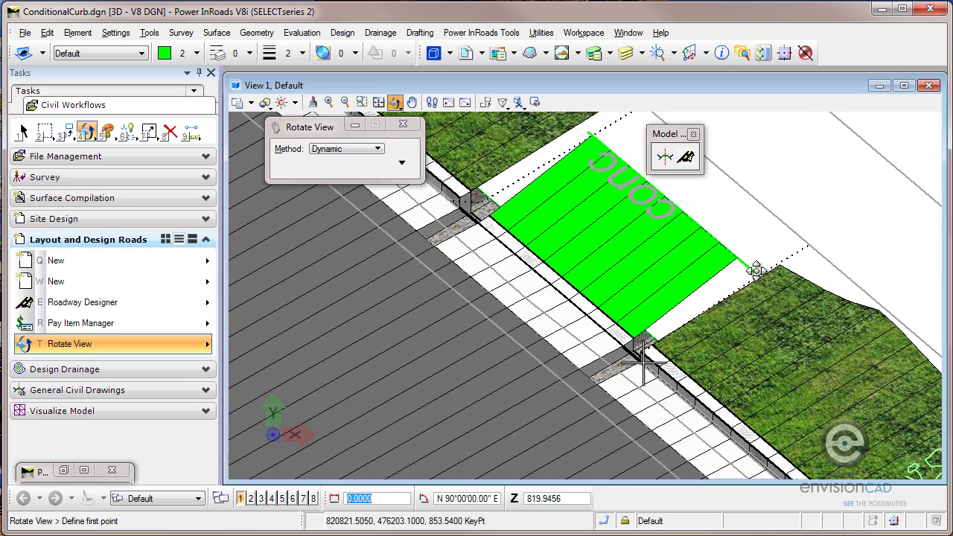